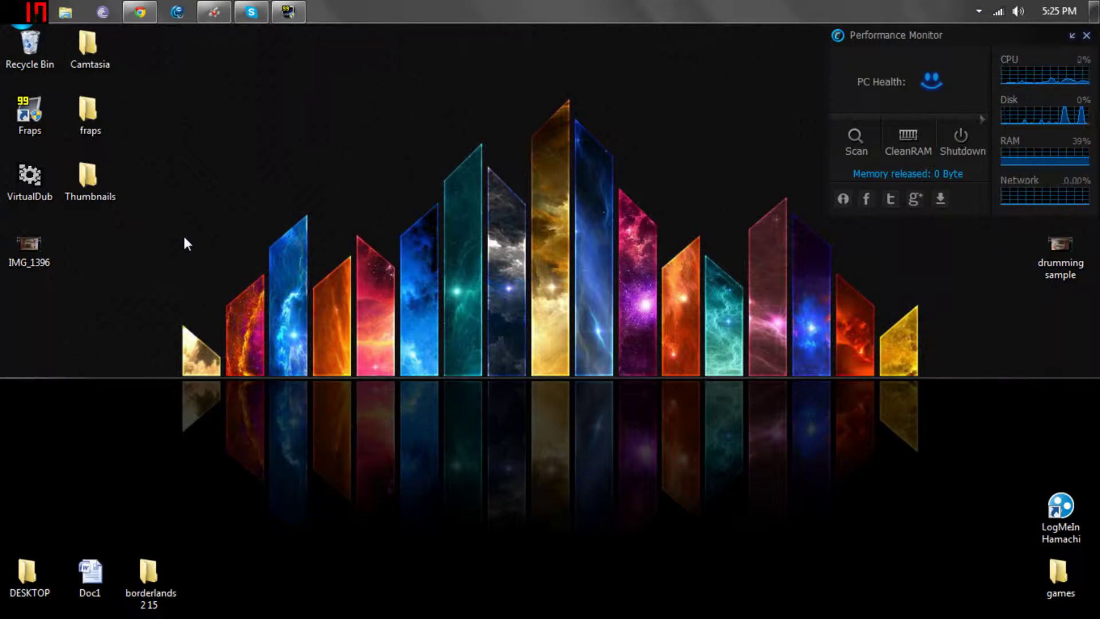
Bring up Chrome and search Google for 'free make'.
{"action": "left_click", "coordinate": [140, 13]}
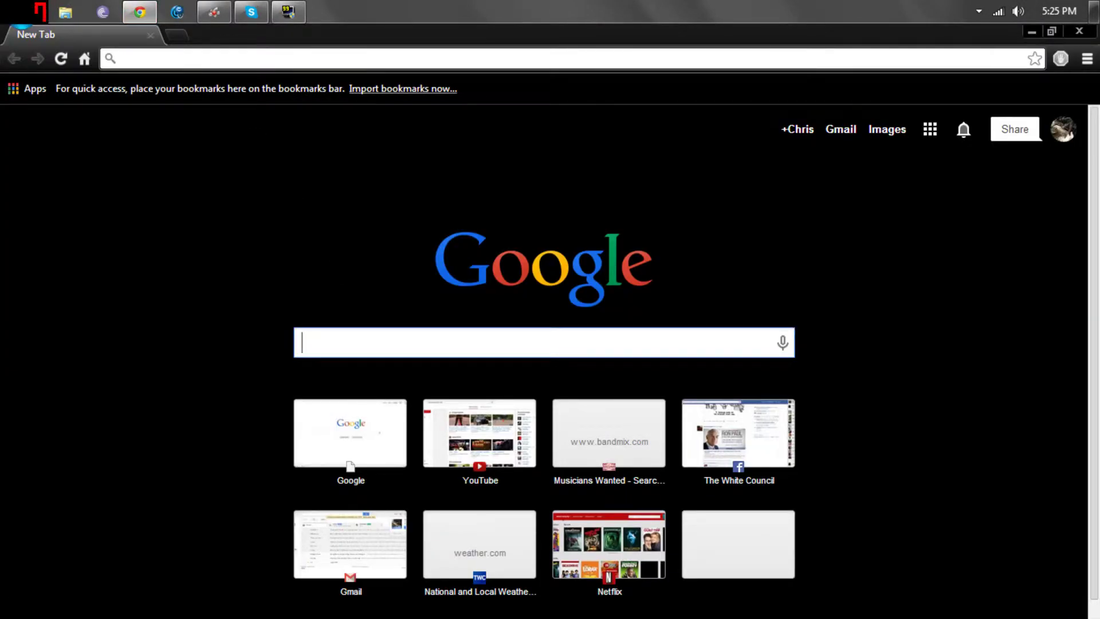
{"action": "type", "text": "free"}
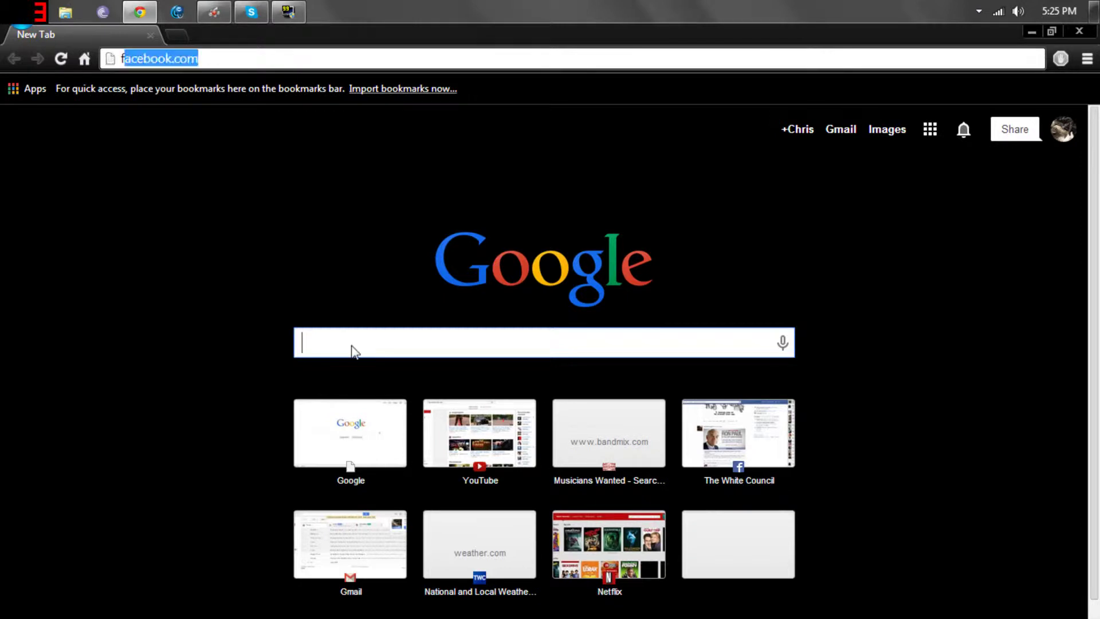
{"action": "type", "text": " make"}
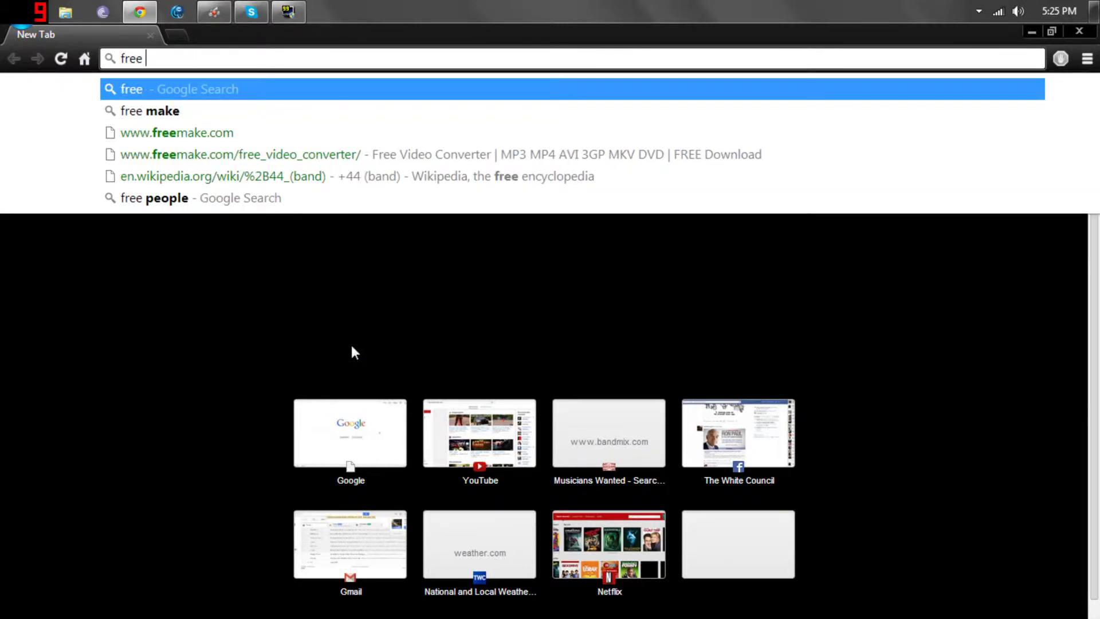
{"action": "key", "text": "Return"}
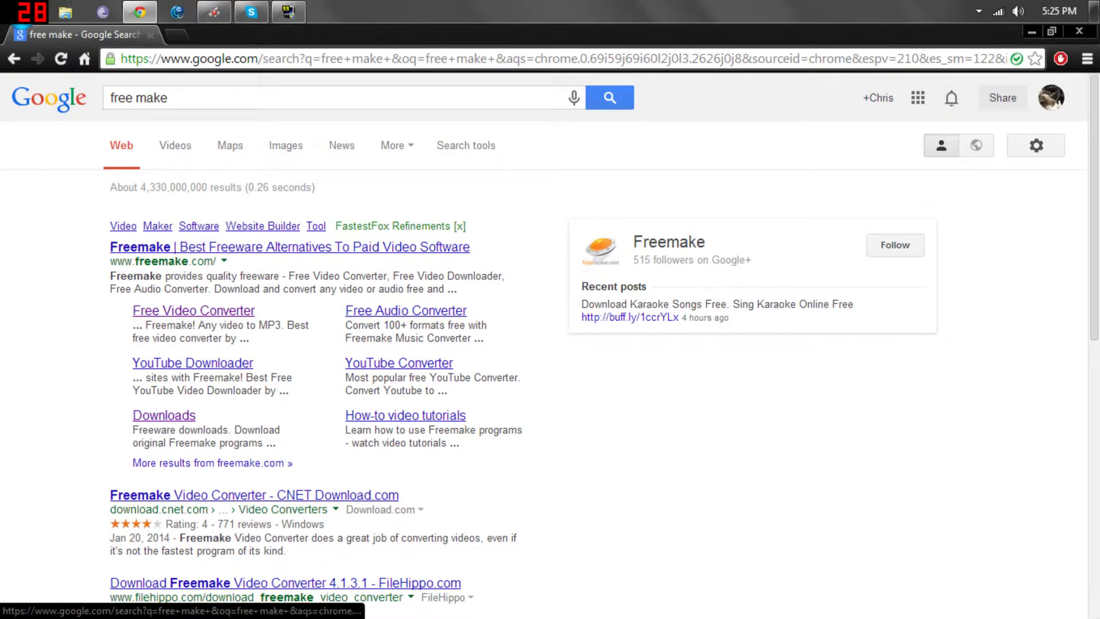
Open Freemake's Free Video Converter page and download FreemakeVideoConverterSetup.exe.
{"action": "left_click", "coordinate": [155, 314]}
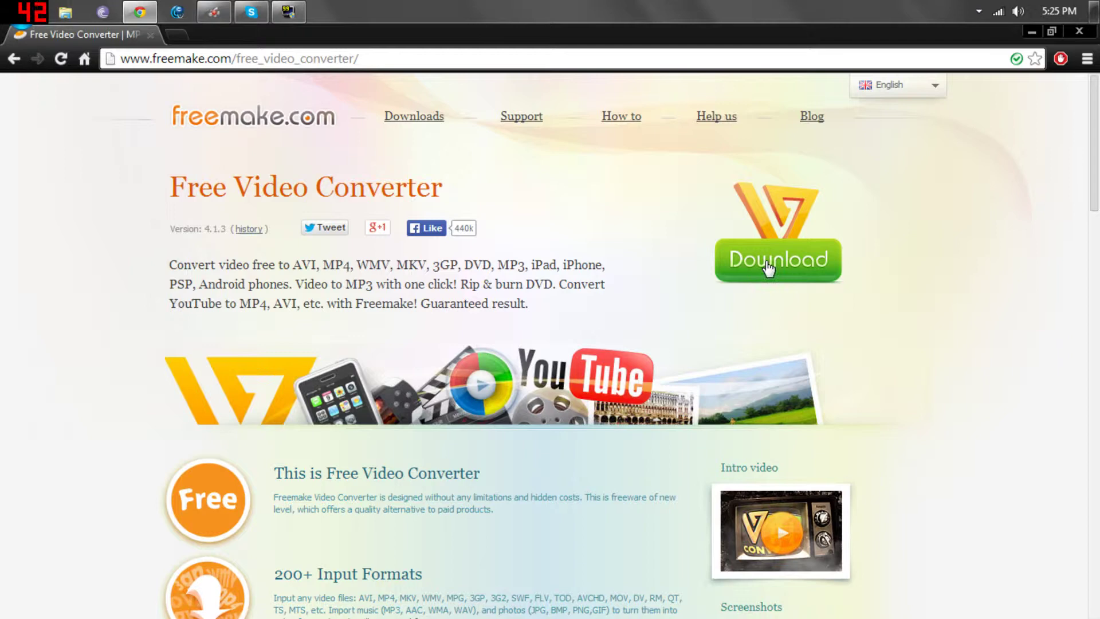
{"action": "scroll", "coordinate": [565, 273], "scroll_direction": "down", "scroll_amount": 1}
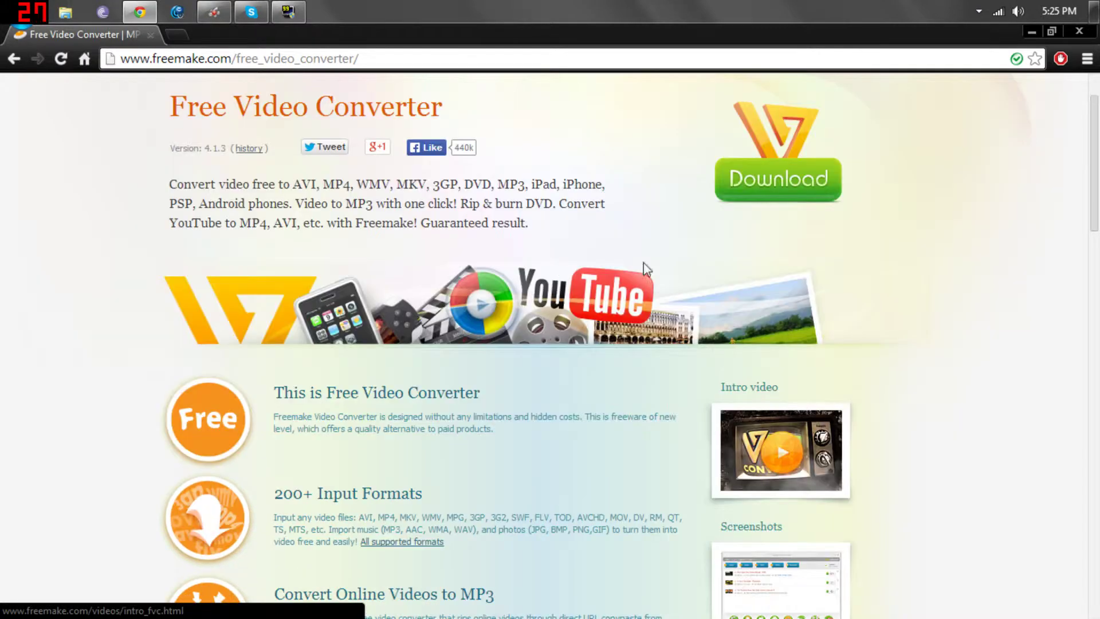
{"action": "left_click", "coordinate": [779, 184]}
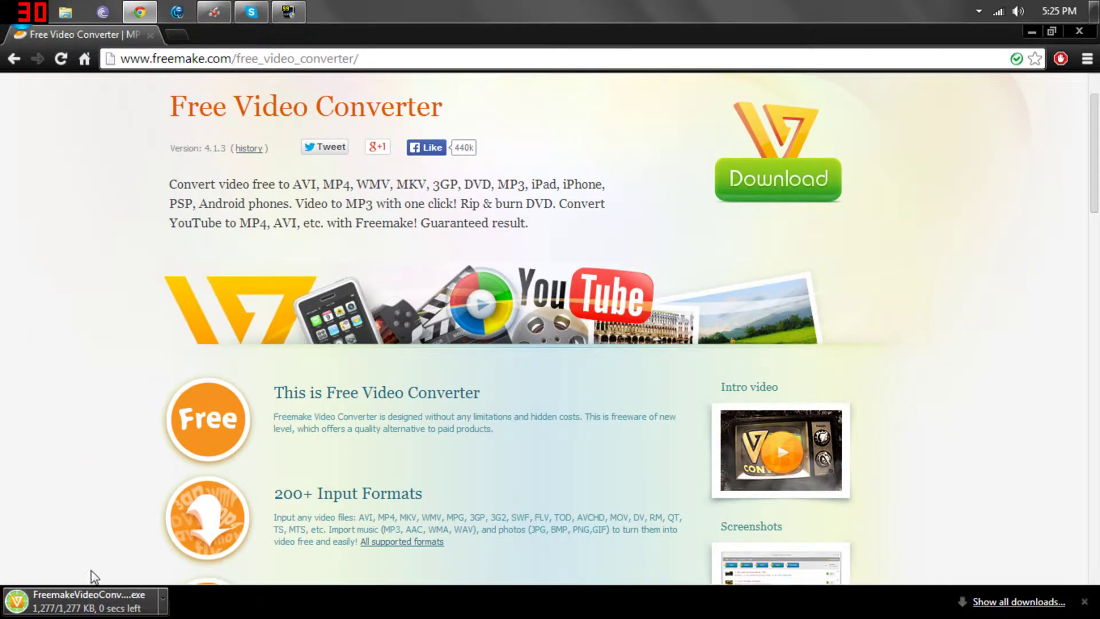
Run the downloaded installer, allow it through UAC, keep English and pass the welcome page.
{"action": "left_click", "coordinate": [69, 606]}
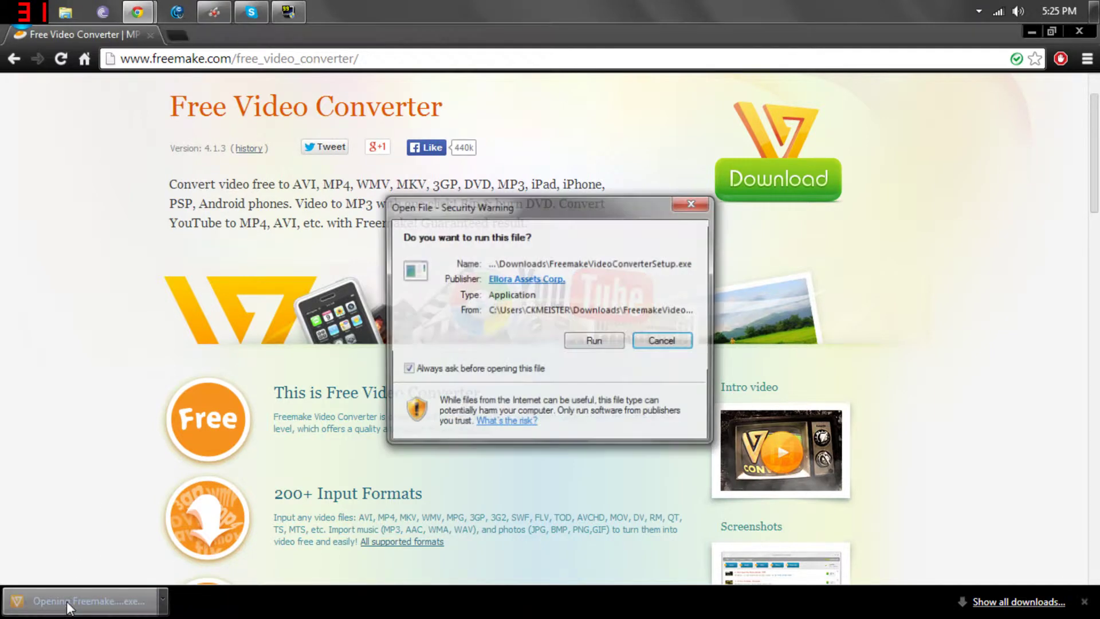
{"action": "left_click", "coordinate": [591, 343]}
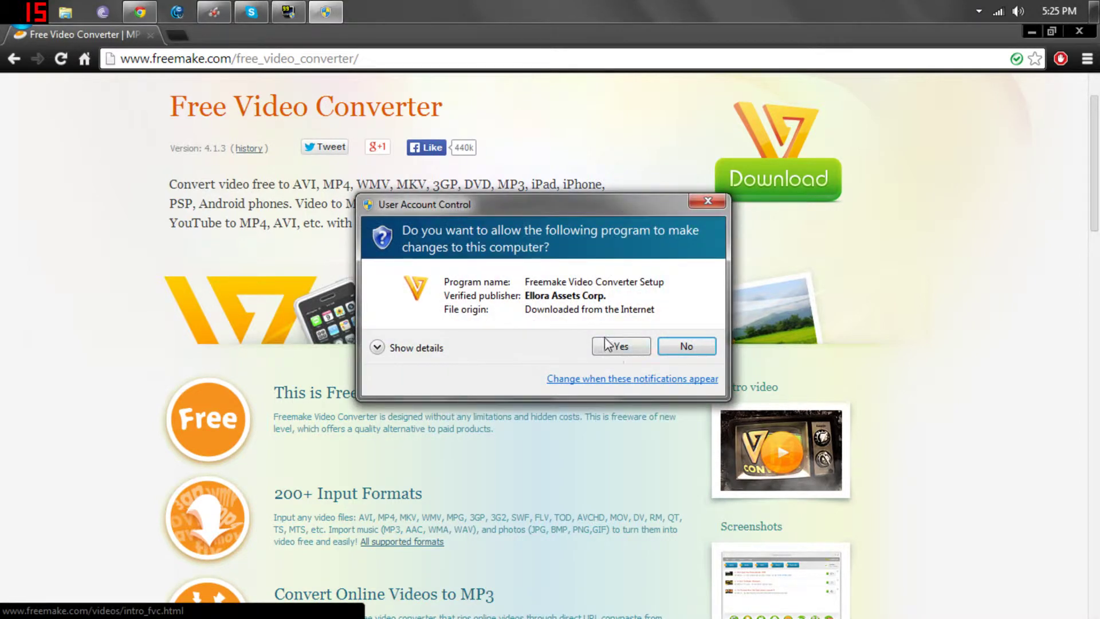
{"action": "left_click", "coordinate": [613, 346]}
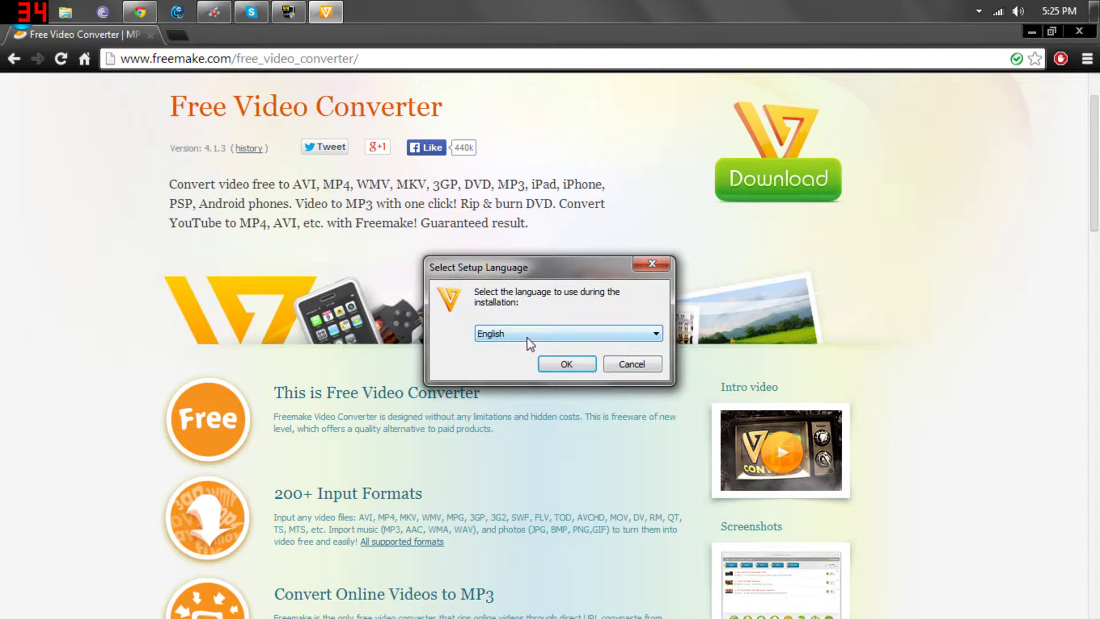
{"action": "left_click", "coordinate": [557, 367]}
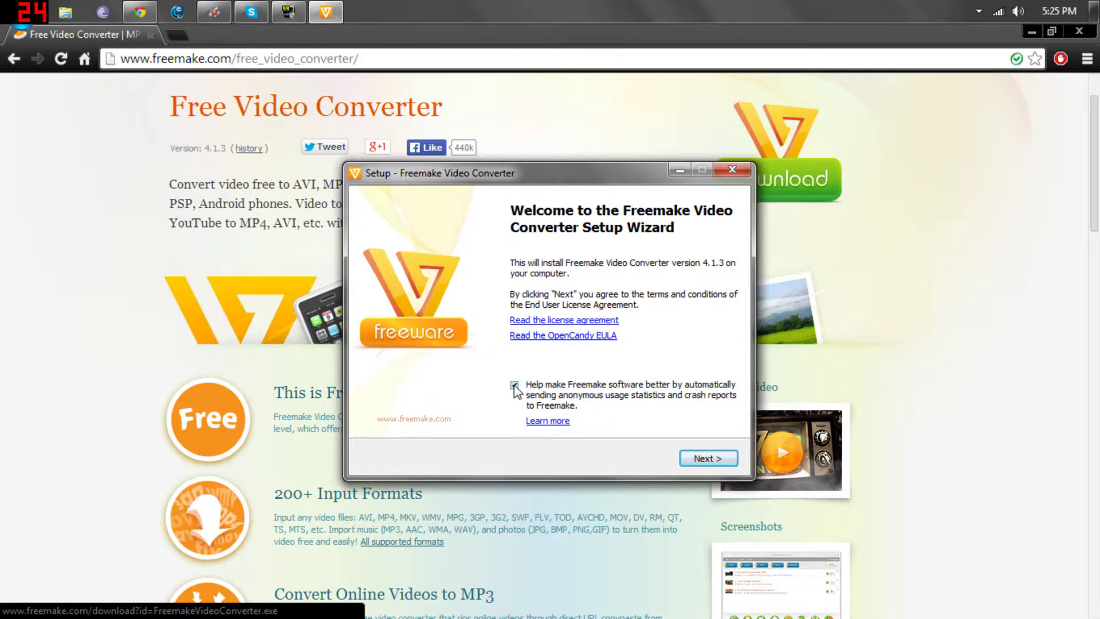
{"action": "left_click", "coordinate": [706, 459]}
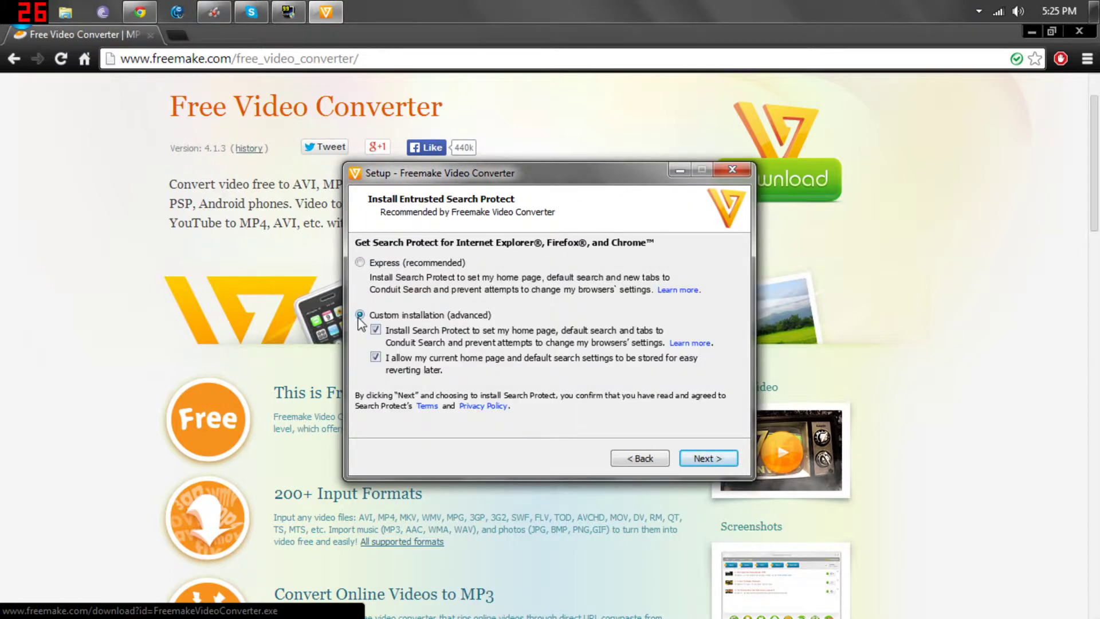
Decline both Entrusted Search Protect browser-setting changes and move past that offer.
{"action": "left_click", "coordinate": [376, 330]}
{"action": "left_click", "coordinate": [376, 358]}
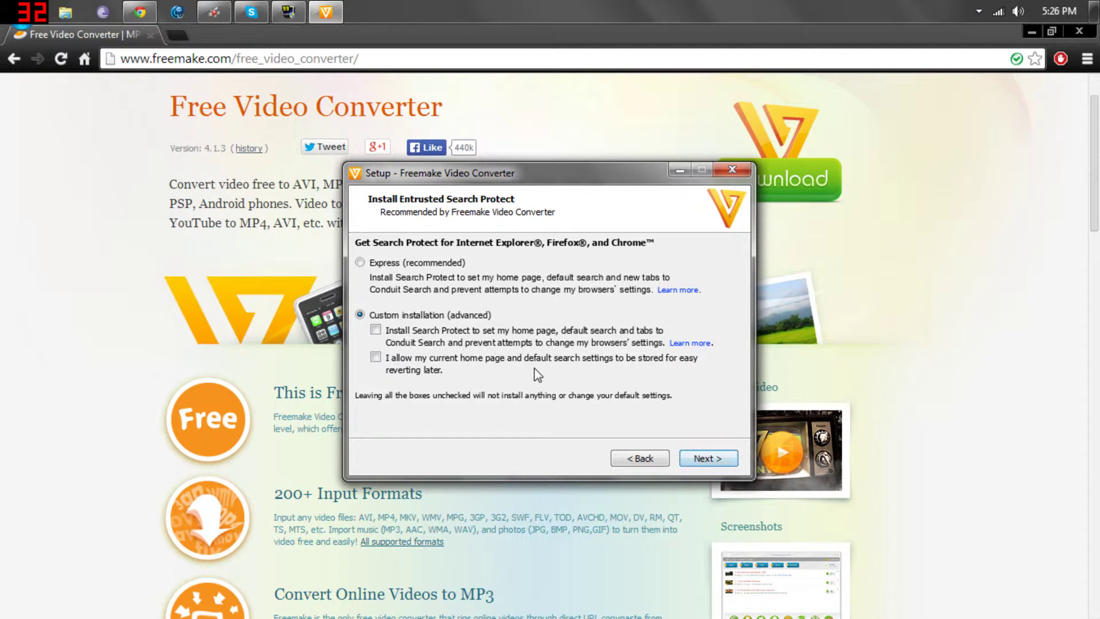
{"action": "left_click", "coordinate": [703, 460]}
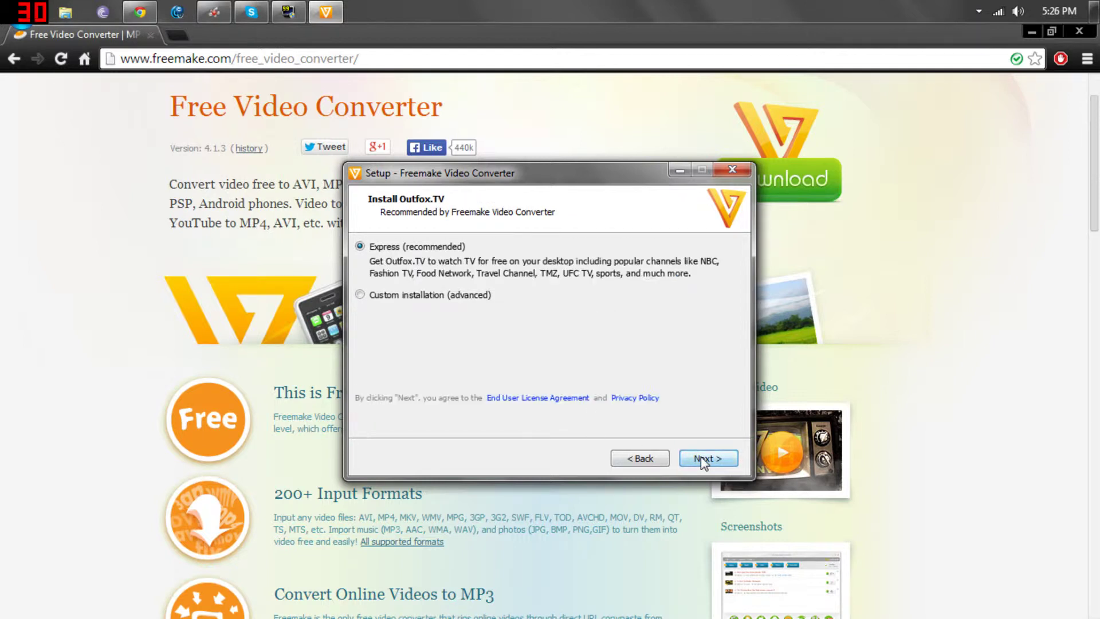
Decline Outfox.TV and choose a custom install without browser plugins or a desktop icon.
{"action": "left_click", "coordinate": [360, 295]}
{"action": "left_click", "coordinate": [376, 310]}
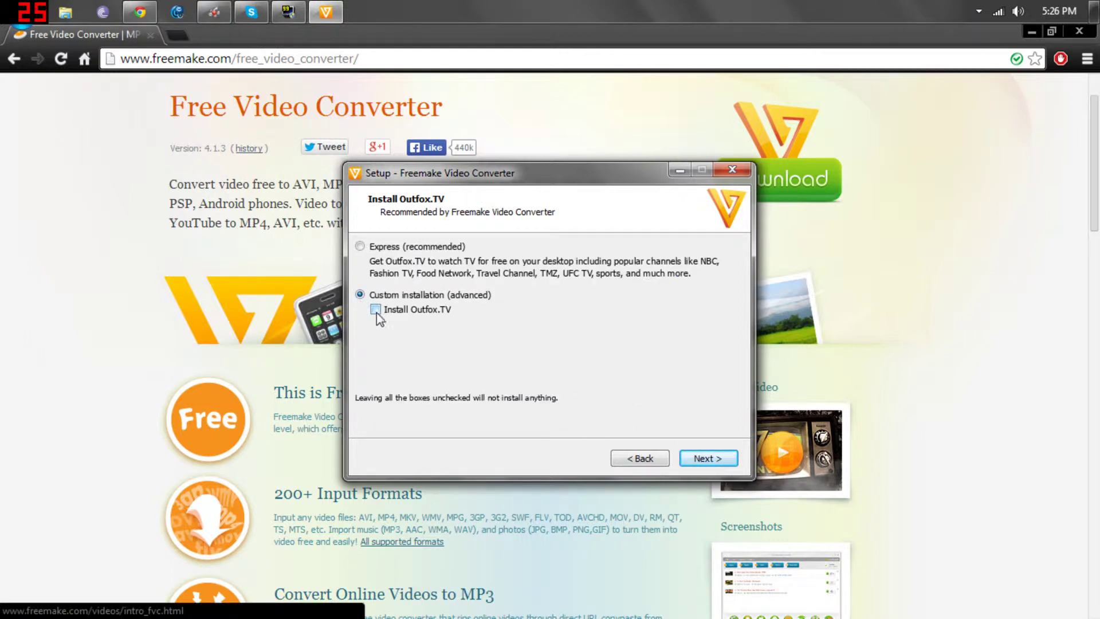
{"action": "left_click", "coordinate": [705, 459]}
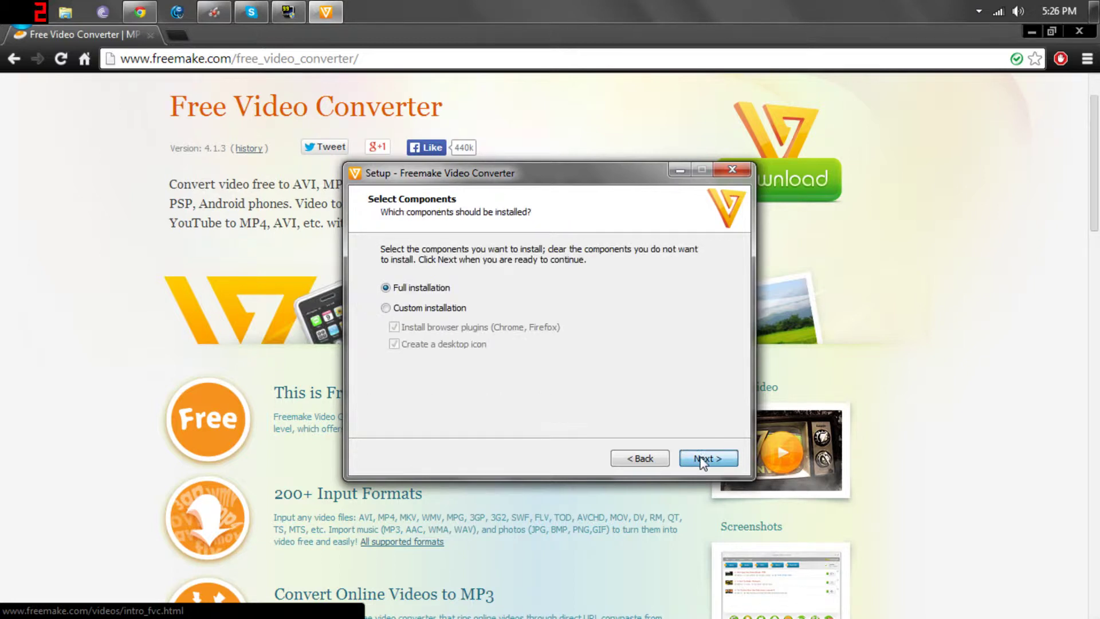
{"action": "left_click", "coordinate": [387, 308]}
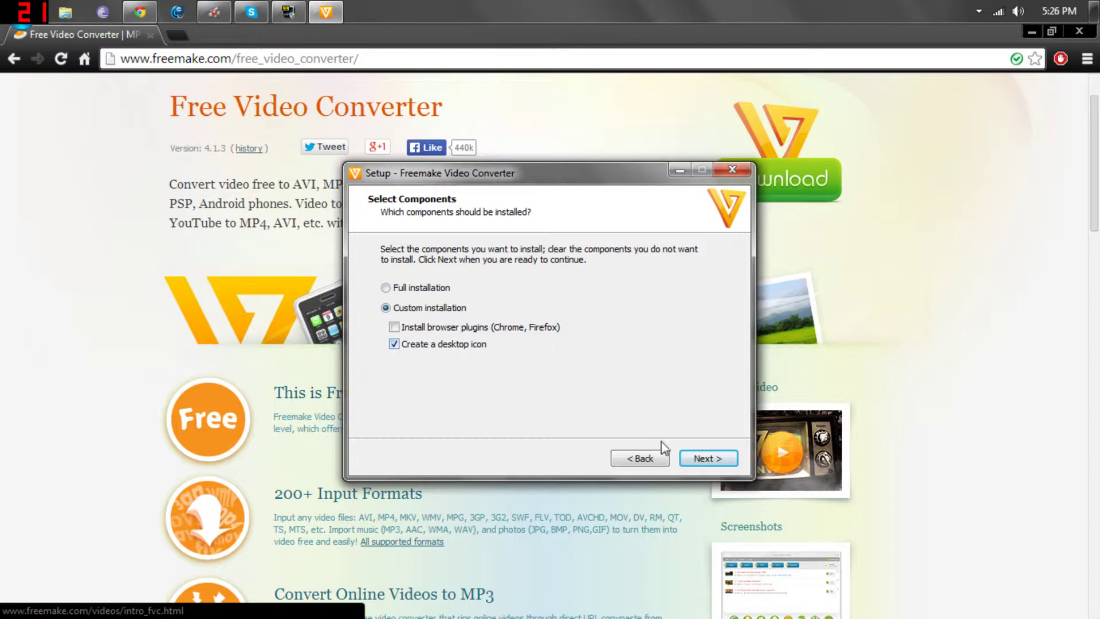
{"action": "left_click", "coordinate": [714, 462]}
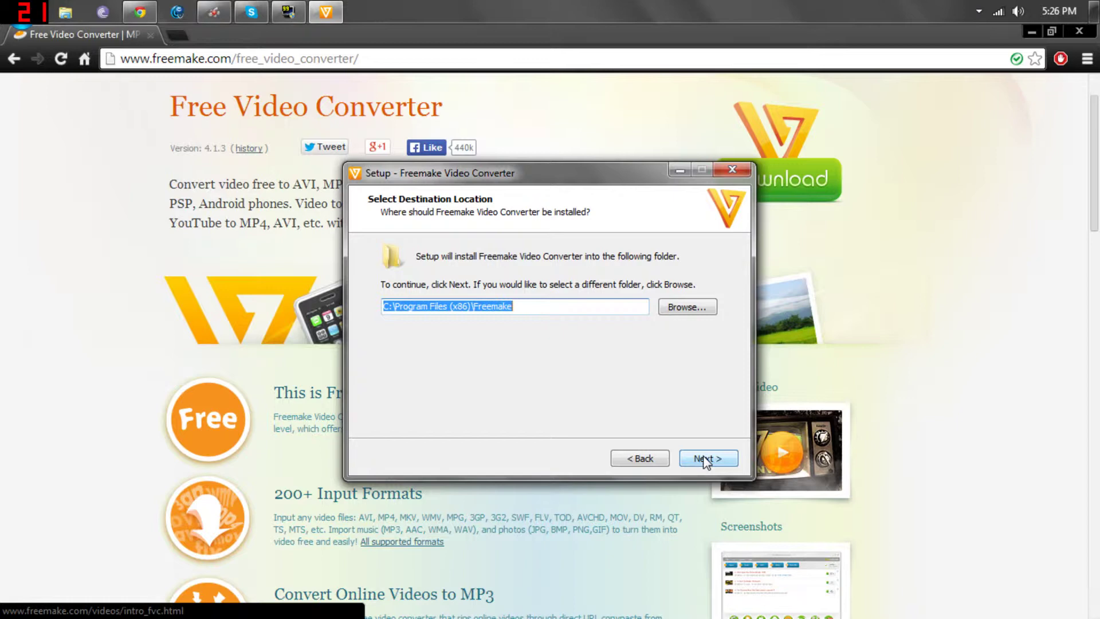
Install into C:\Program Files (x86)\Freemake and toggle the launch-converter option when done.
{"action": "left_click", "coordinate": [705, 461]}
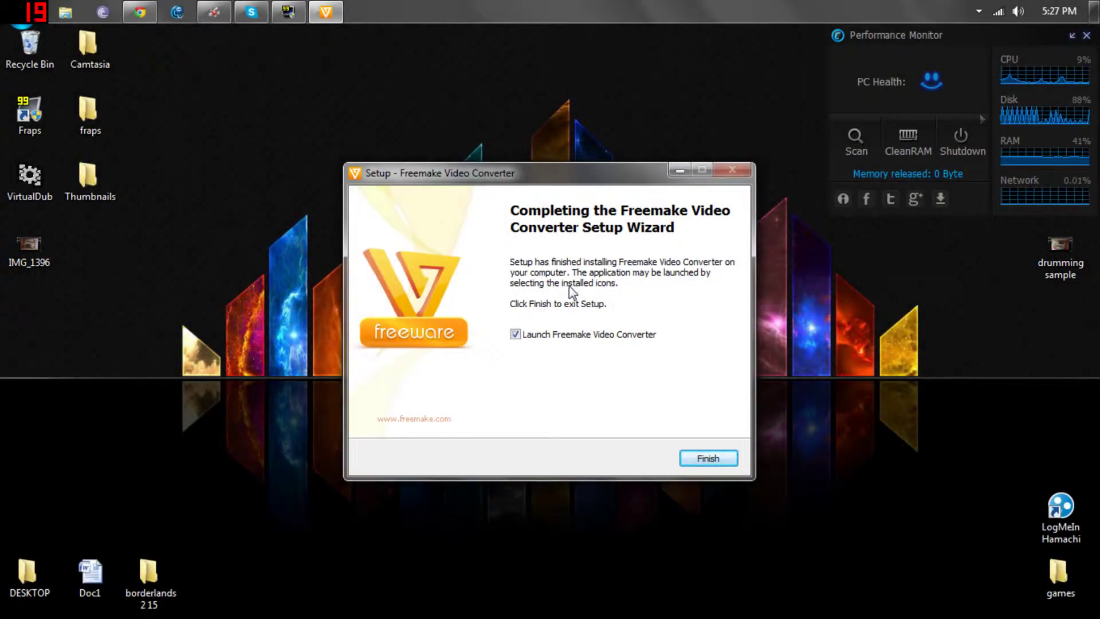
{"action": "left_click", "coordinate": [516, 334]}
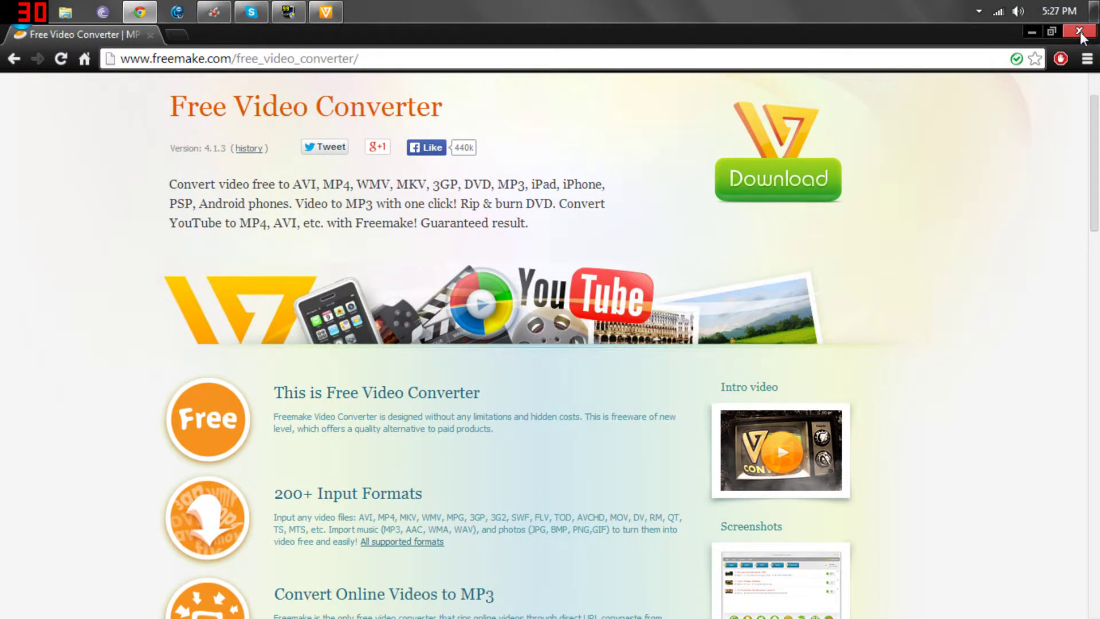
Exit the setup wizard and close all Chrome tabs, leaving Freemake Video Converter showing.
{"action": "left_click", "coordinate": [1080, 32]}
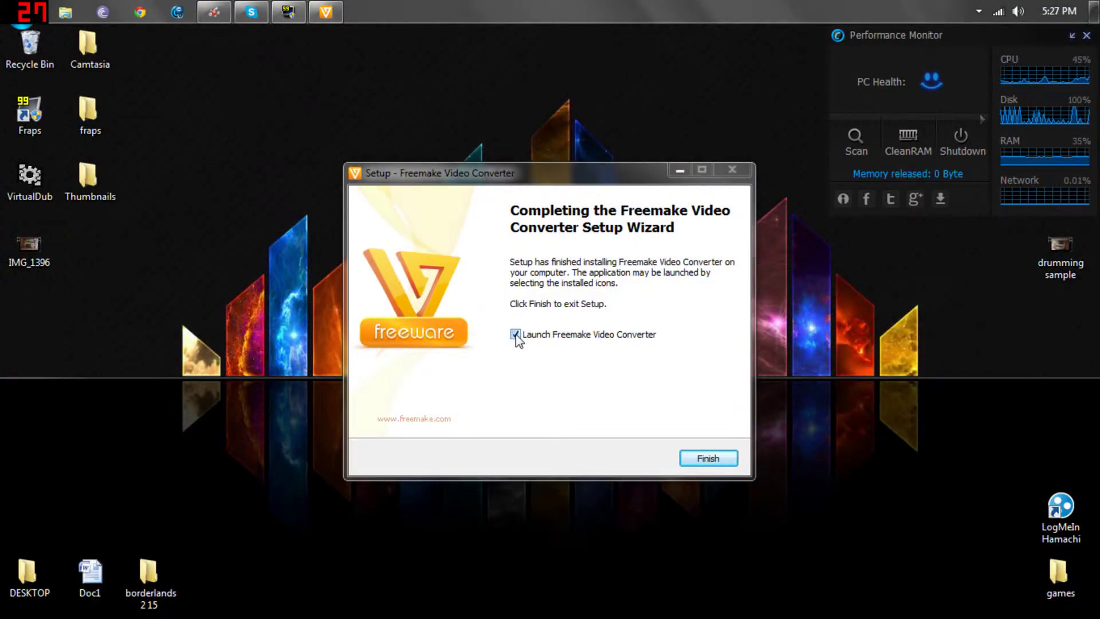
{"action": "left_click", "coordinate": [705, 459]}
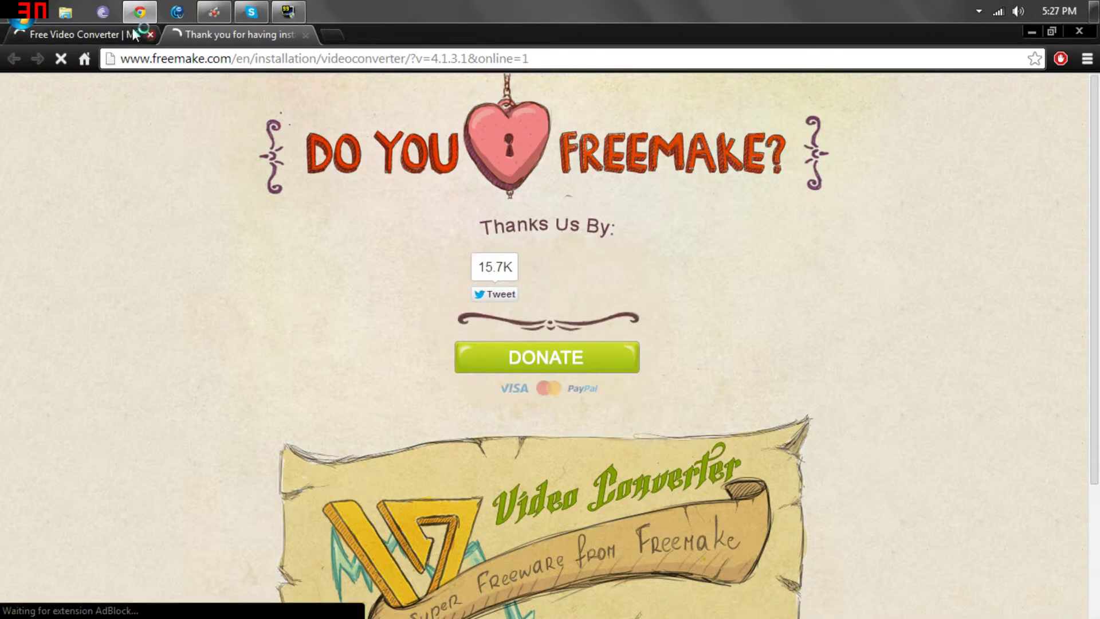
{"action": "left_click", "coordinate": [131, 36]}
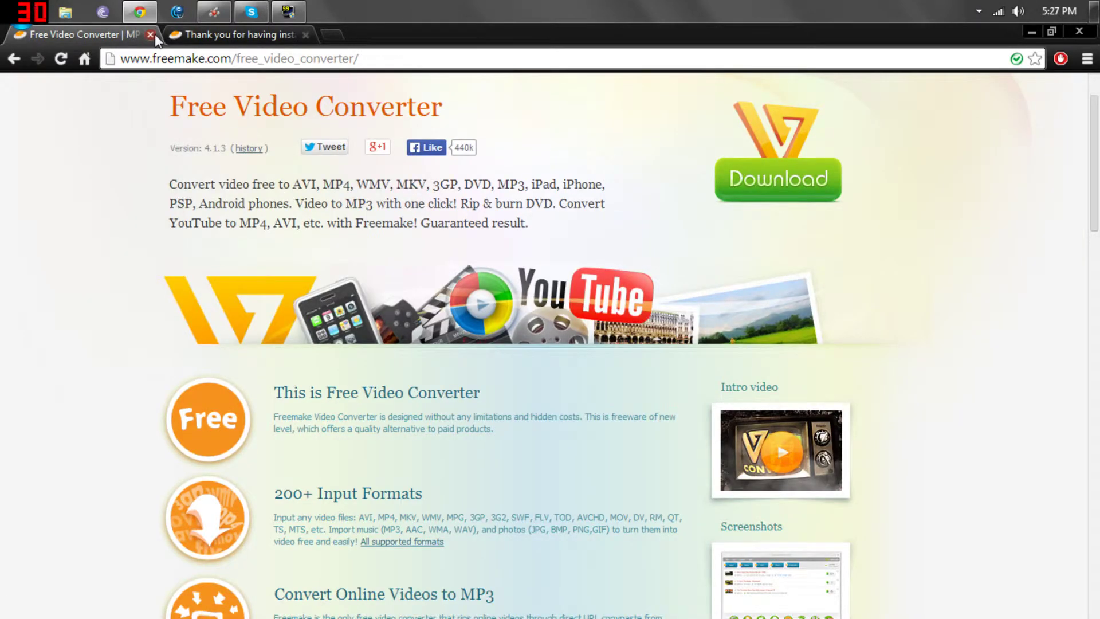
{"action": "left_click", "coordinate": [148, 36]}
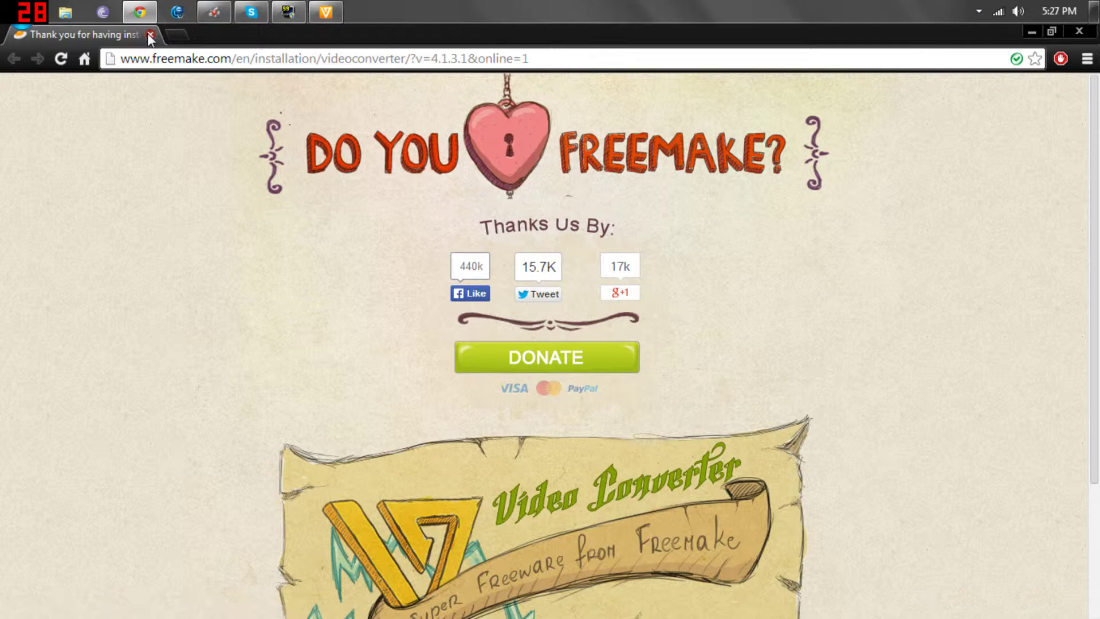
{"action": "left_click", "coordinate": [150, 36]}
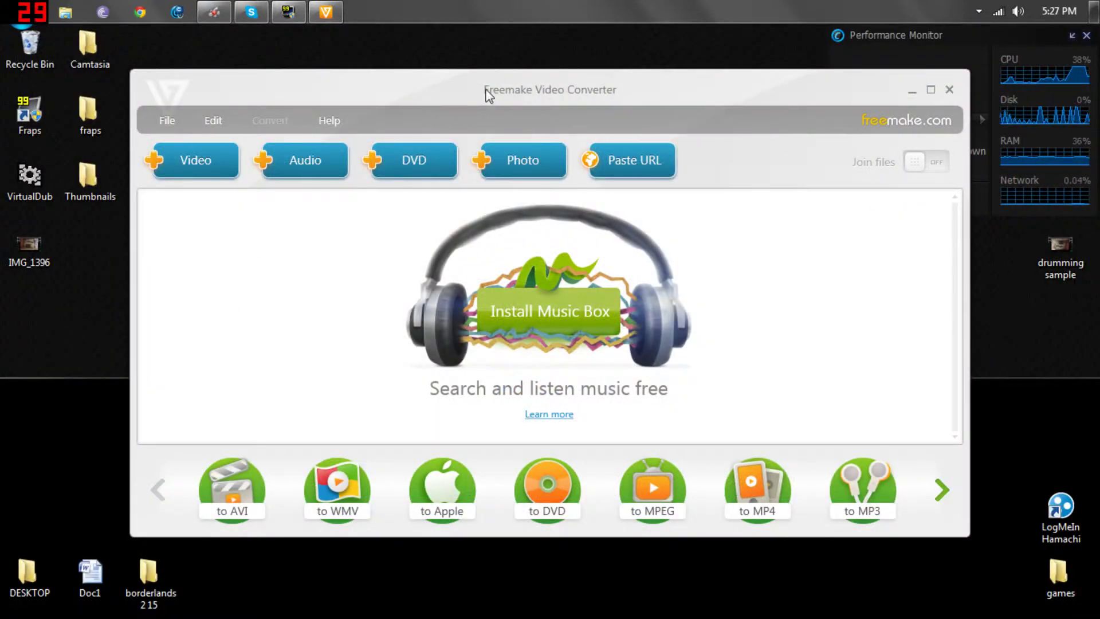
Add a video and select IMG_1396 from the Desktop in the Open dialog.
{"action": "left_click_drag", "start_coordinate": [488, 94], "coordinate": [532, 79]}
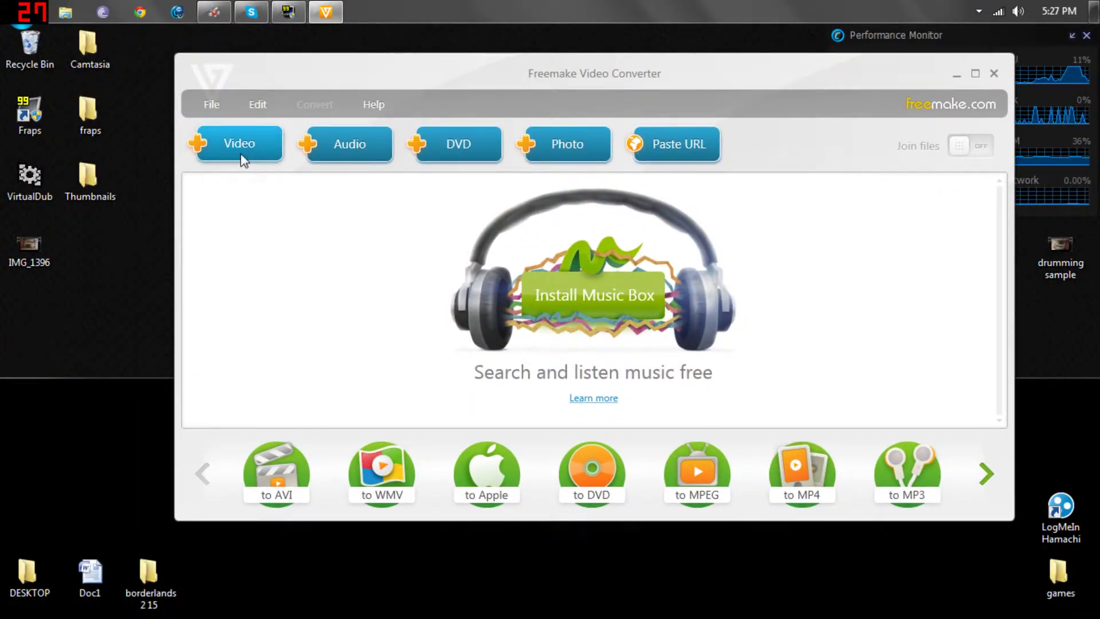
{"action": "left_click", "coordinate": [231, 147]}
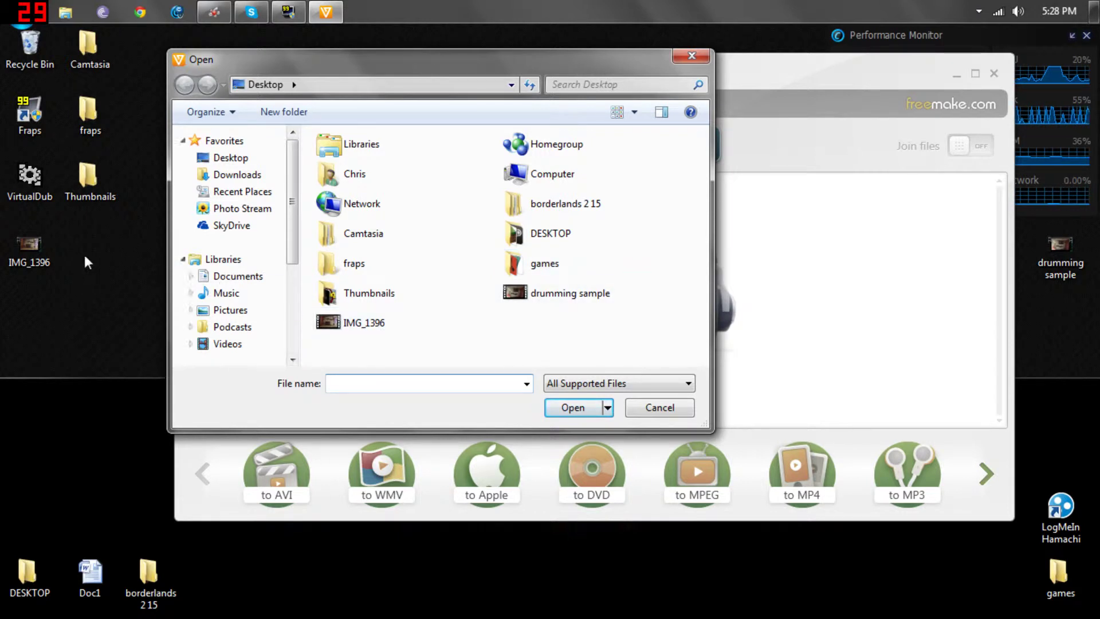
{"action": "left_click", "coordinate": [36, 251]}
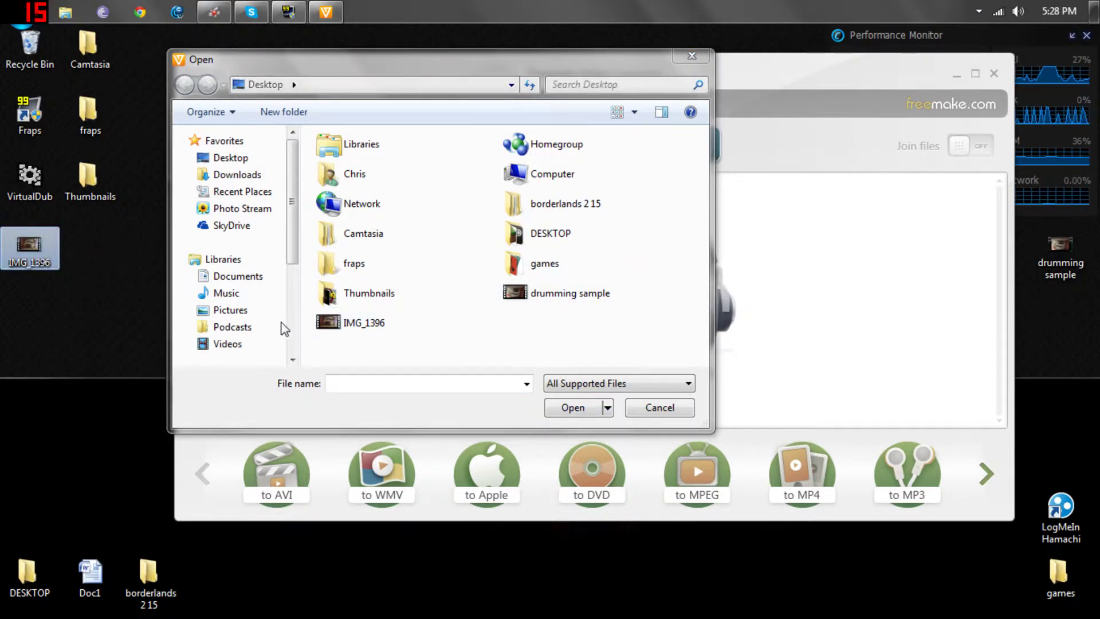
{"action": "left_click", "coordinate": [378, 328]}
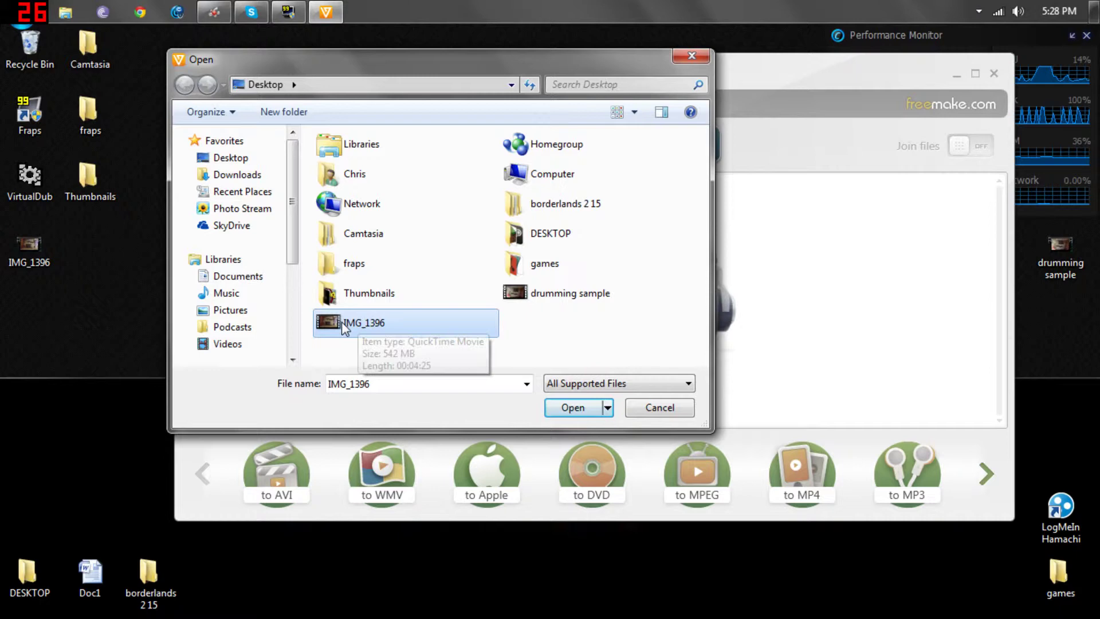
Play IMG_1396 to confirm it is upside down, then close the player.
{"action": "double_click", "coordinate": [352, 323]}
{"action": "right_click", "coordinate": [351, 322]}
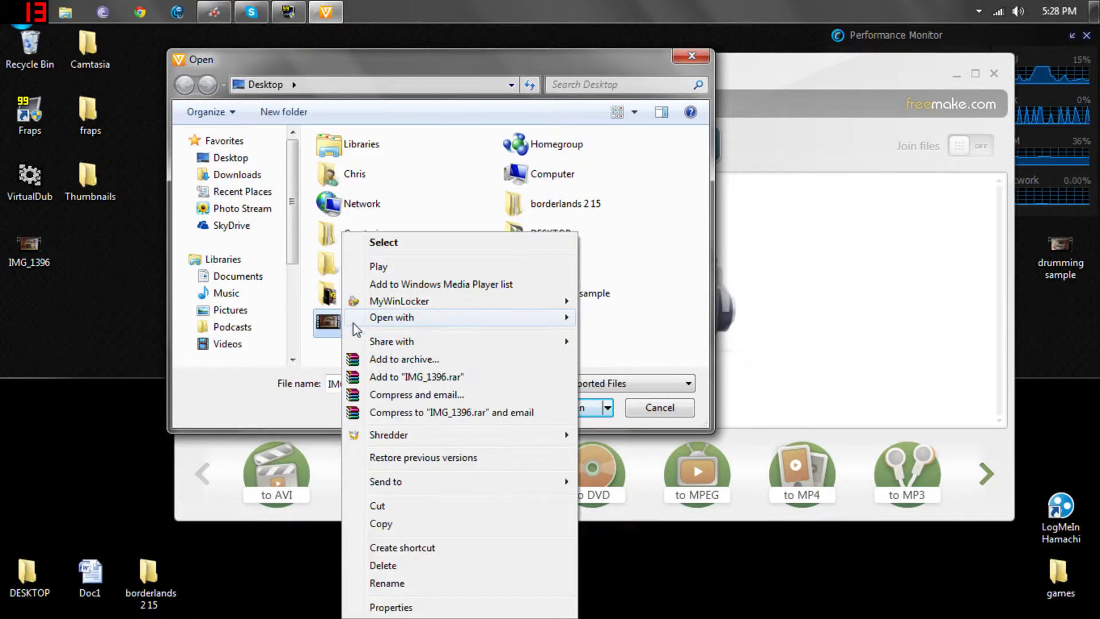
{"action": "left_click", "coordinate": [407, 267]}
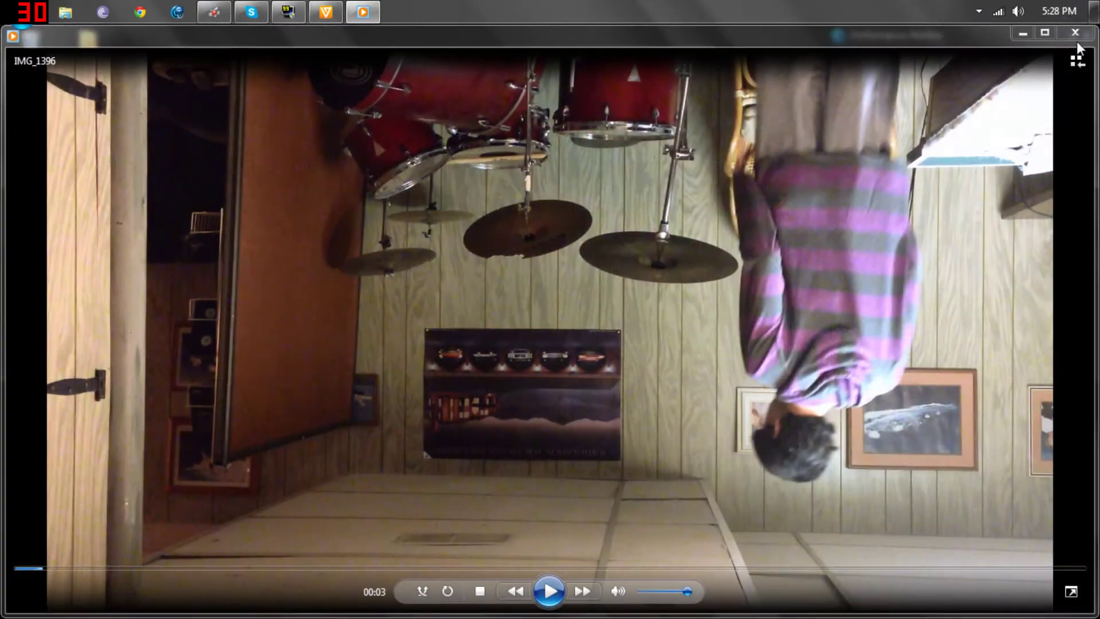
{"action": "left_click", "coordinate": [1073, 34]}
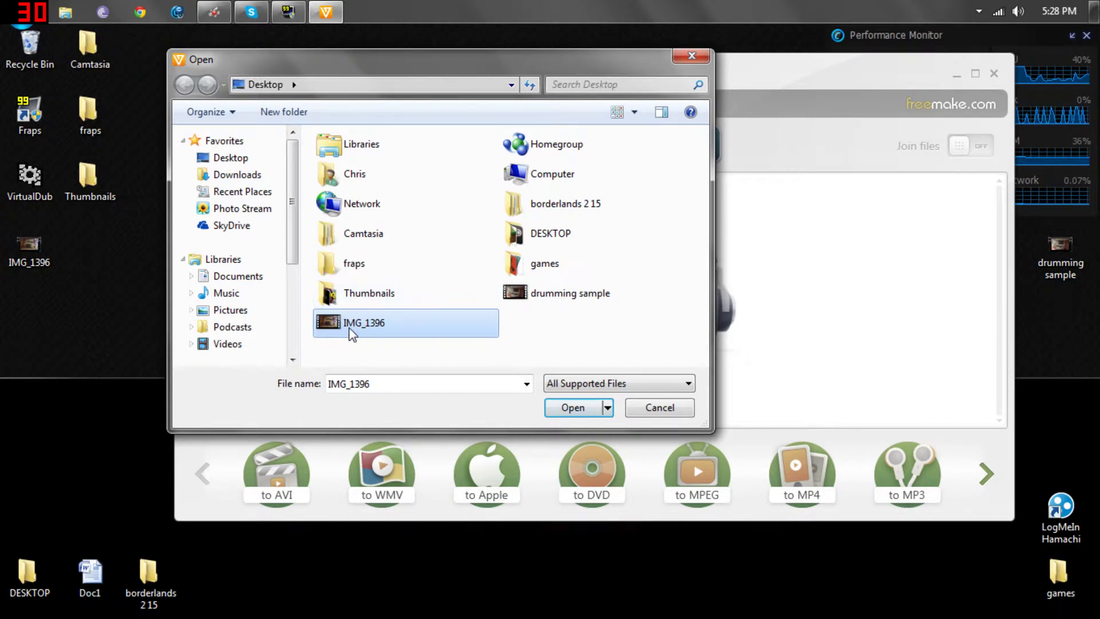
Load IMG_1396 and rotate it 180° (two 90° turns) in the clip editor.
{"action": "double_click", "coordinate": [349, 328]}
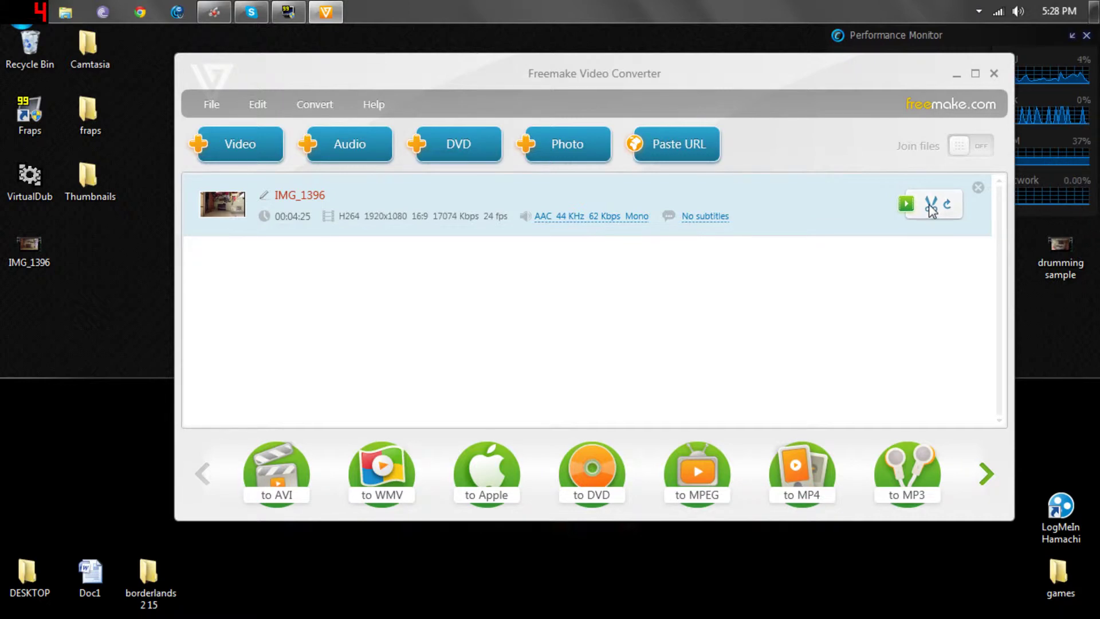
{"action": "left_click", "coordinate": [930, 204]}
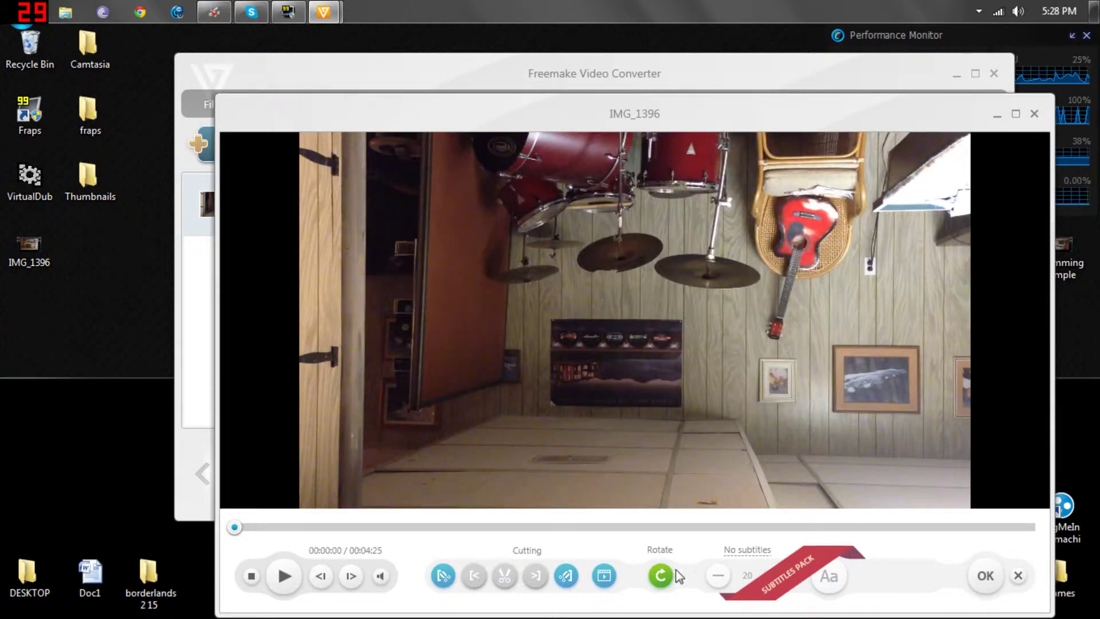
{"action": "left_click", "coordinate": [662, 578]}
{"action": "left_click", "coordinate": [662, 578]}
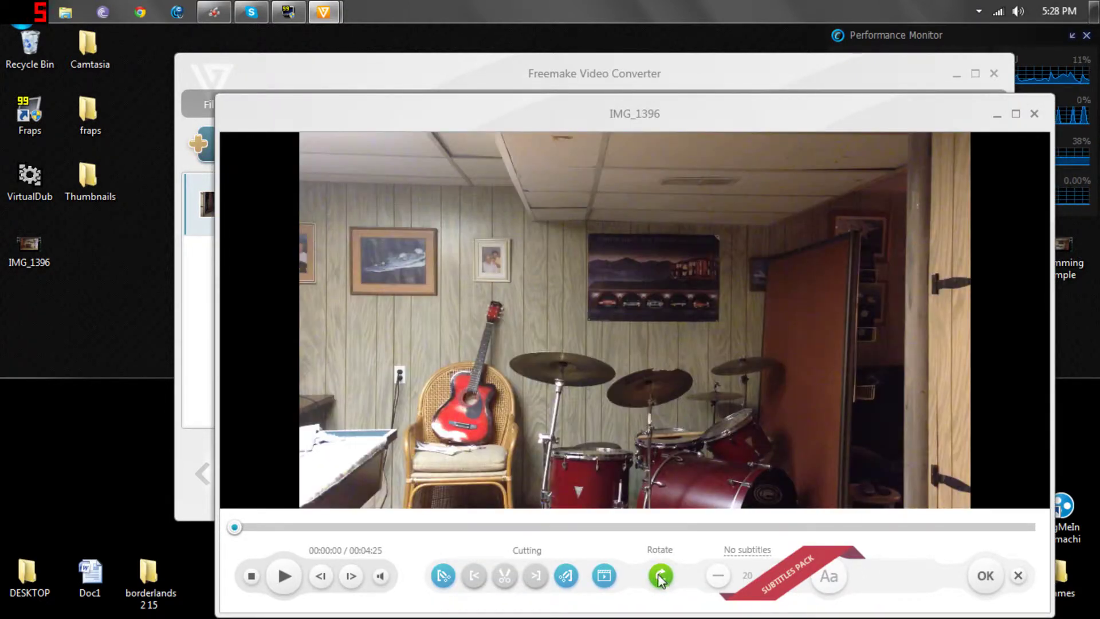
{"action": "left_click", "coordinate": [984, 576]}
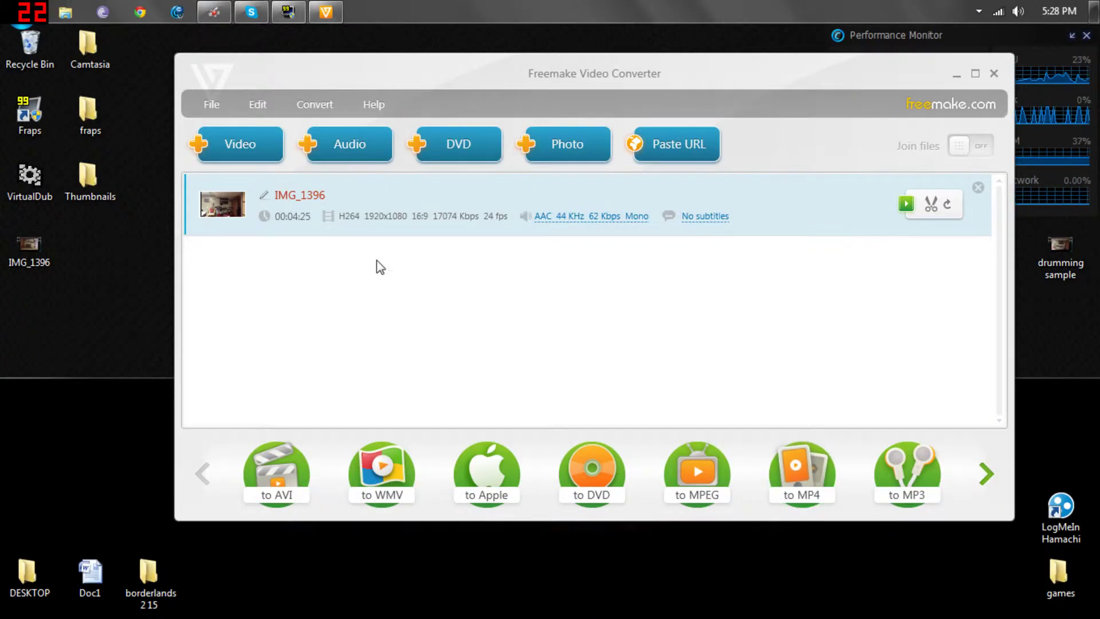
Convert IMG_1396 to AVI with the Same as source preset, saving Desktop\IMG_1396.avi.
{"action": "left_click", "coordinate": [275, 474]}
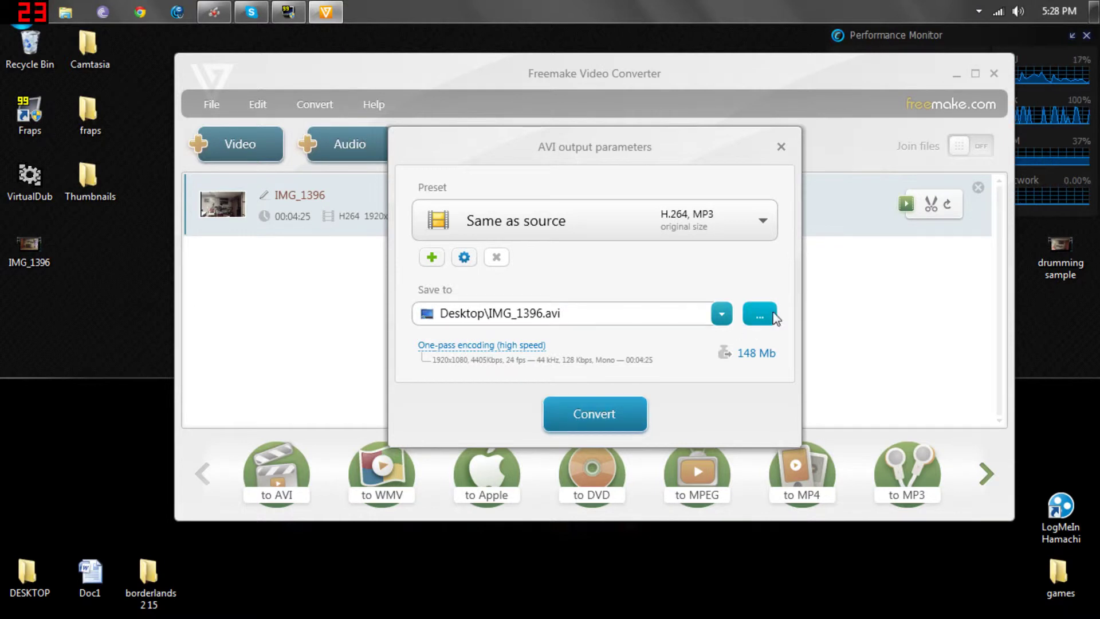
{"action": "left_click", "coordinate": [584, 411]}
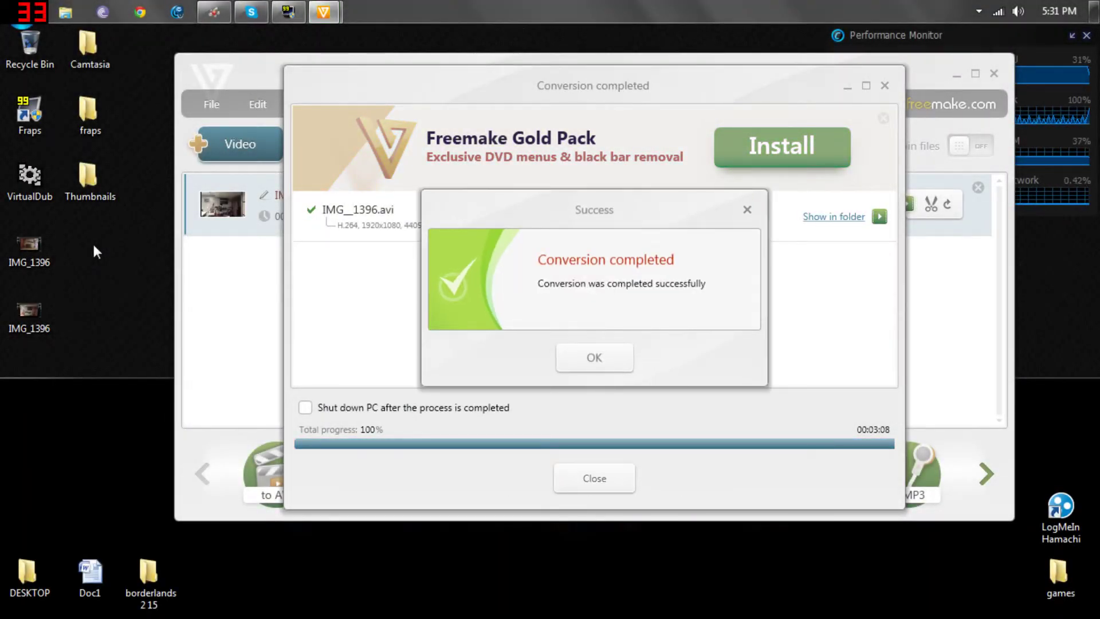
Dismiss the Success message and place the new IMG_1396 AVI icon beside the original.
{"action": "left_click", "coordinate": [596, 360]}
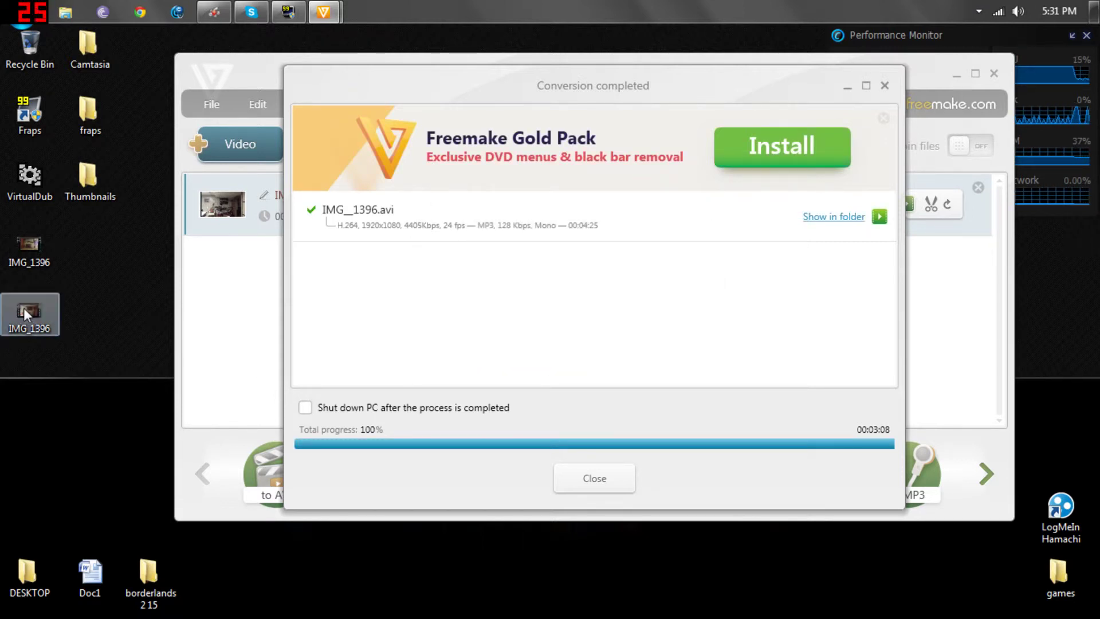
{"action": "left_click", "coordinate": [32, 246]}
{"action": "left_click_drag", "start_coordinate": [25, 294], "coordinate": [79, 254]}
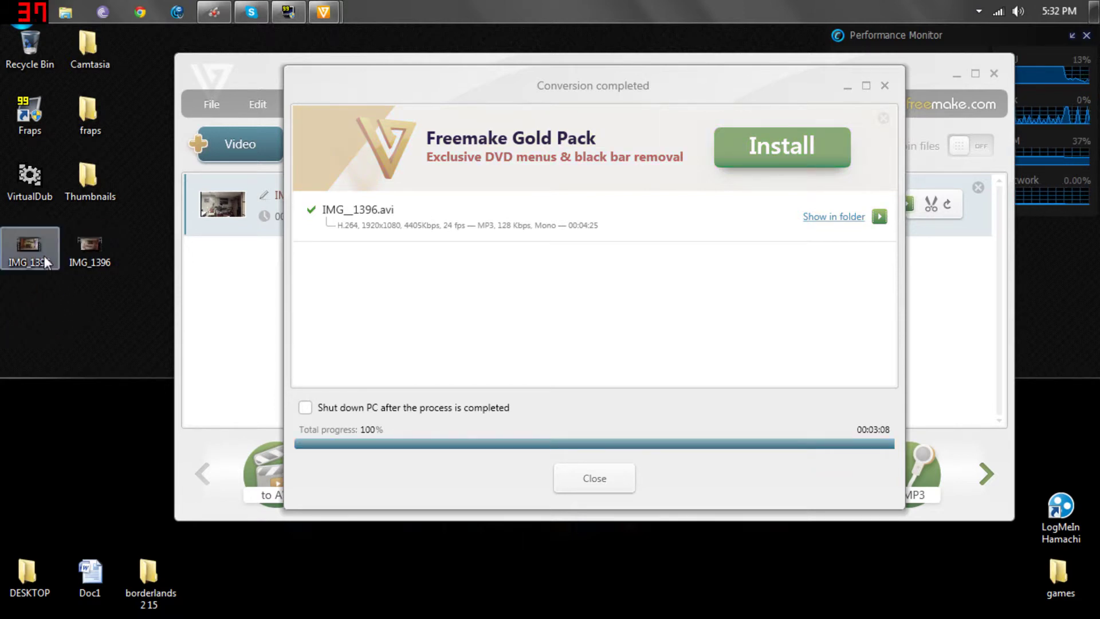
{"action": "double_click", "coordinate": [31, 248]}
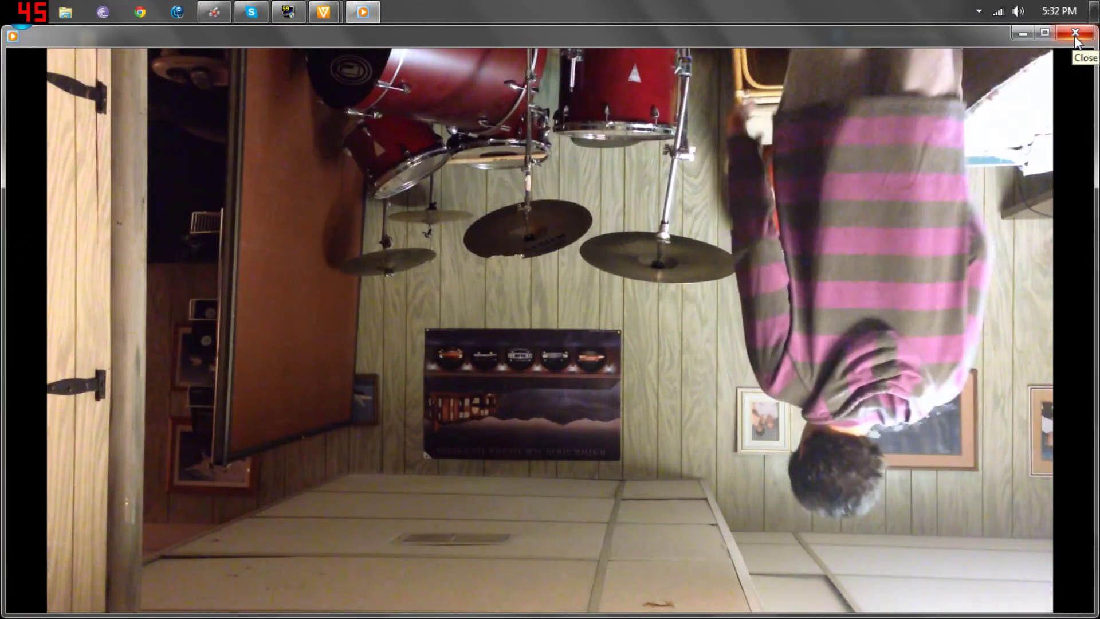
{"action": "left_click", "coordinate": [1076, 38]}
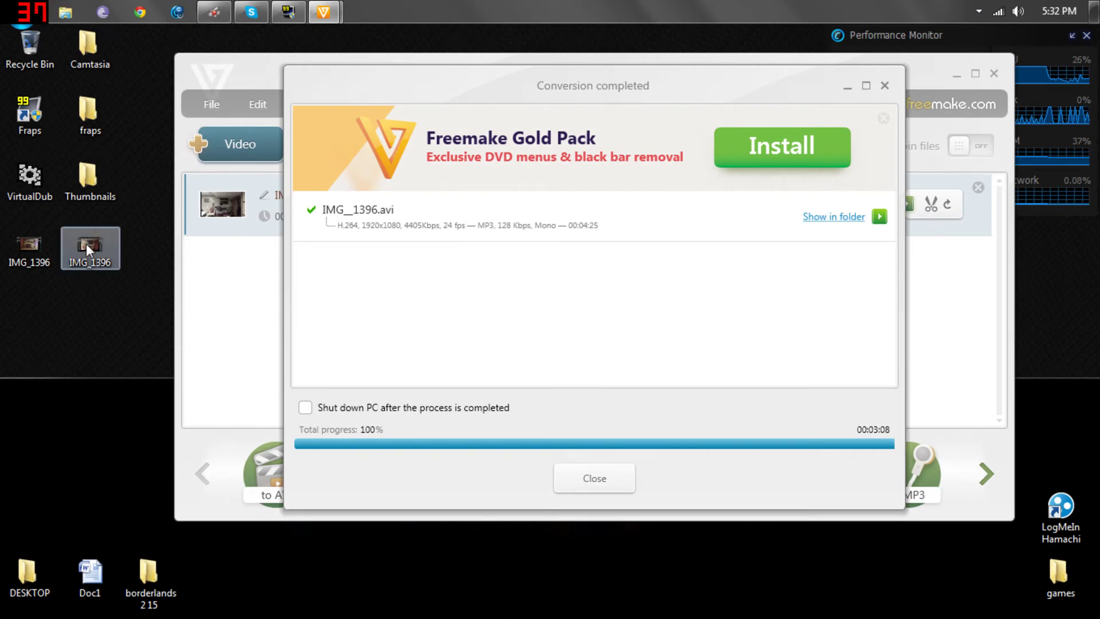
{"action": "double_click", "coordinate": [86, 243]}
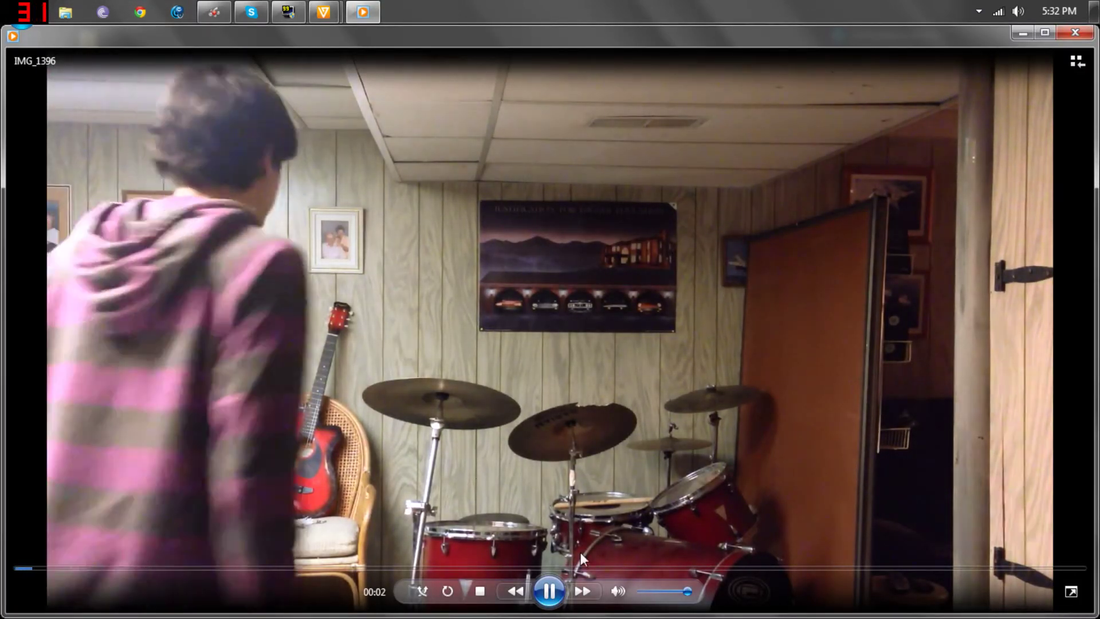
{"action": "left_click", "coordinate": [554, 592]}
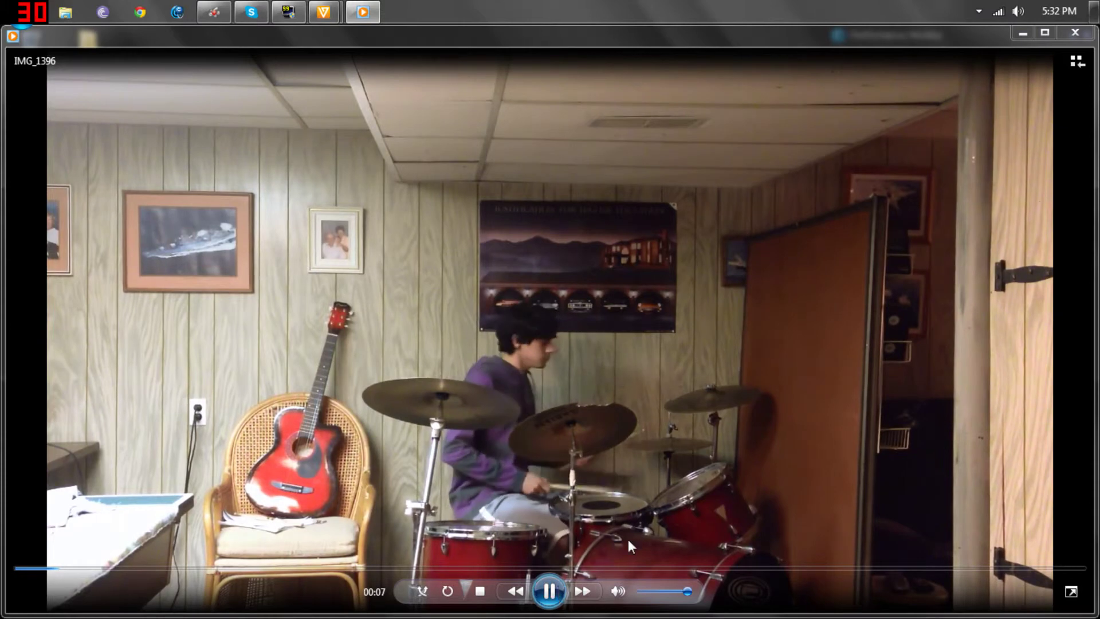
{"action": "left_click", "coordinate": [1077, 33]}
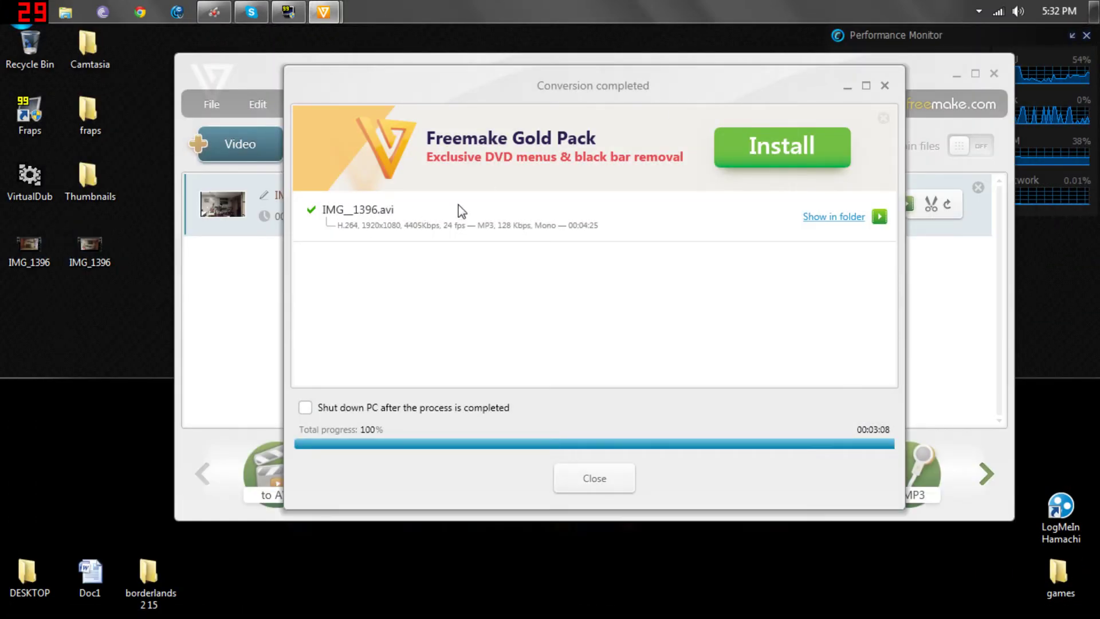
Dismiss the Conversion completed dialog, leaving IMG_1396 listed in the main window.
{"action": "left_click", "coordinate": [885, 86]}
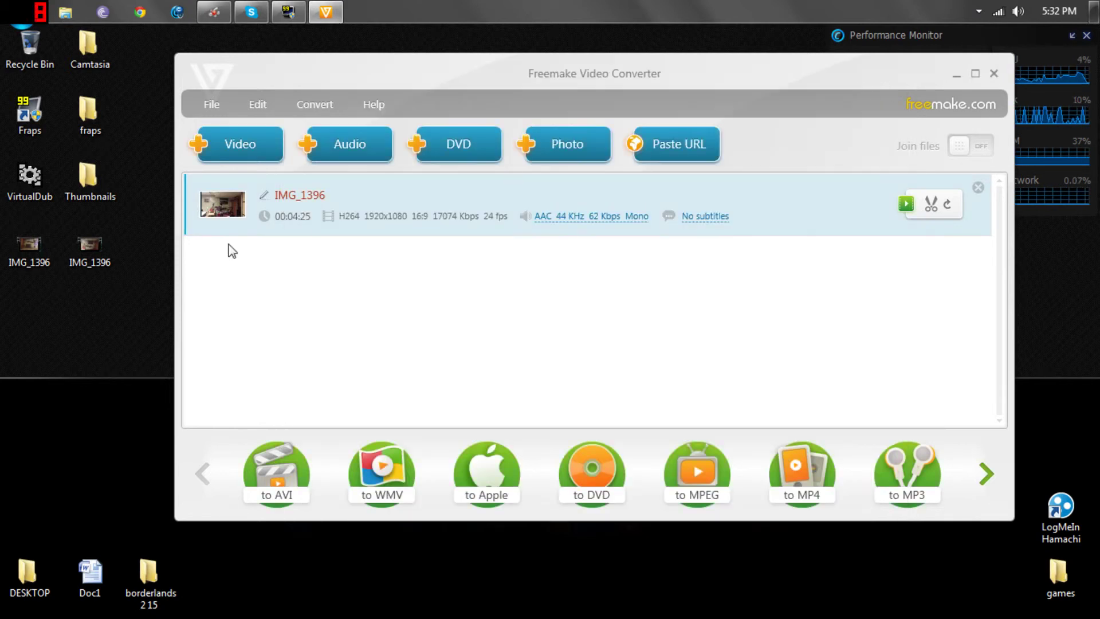